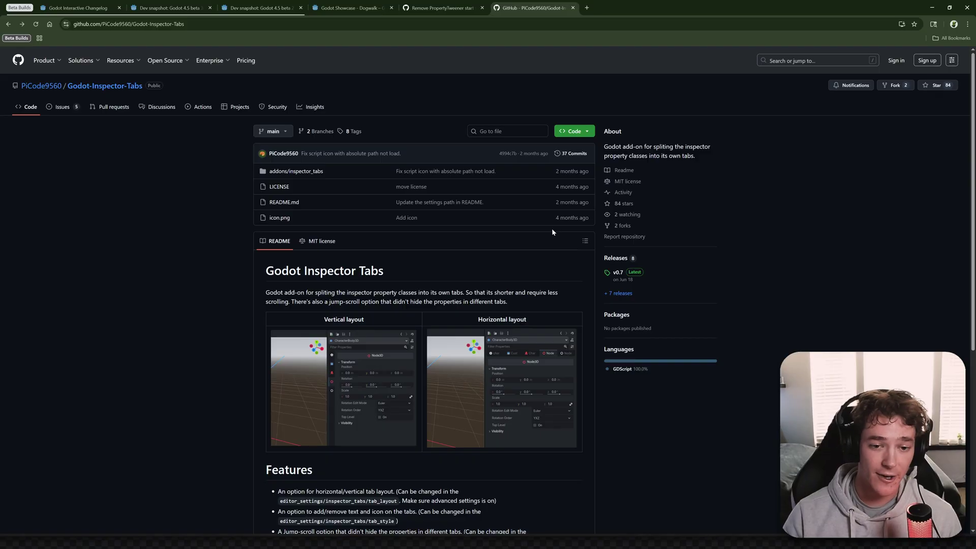
- Browse the Inspector Tabs repository page and open its clone options
scroll(793, 252, "down", 2)
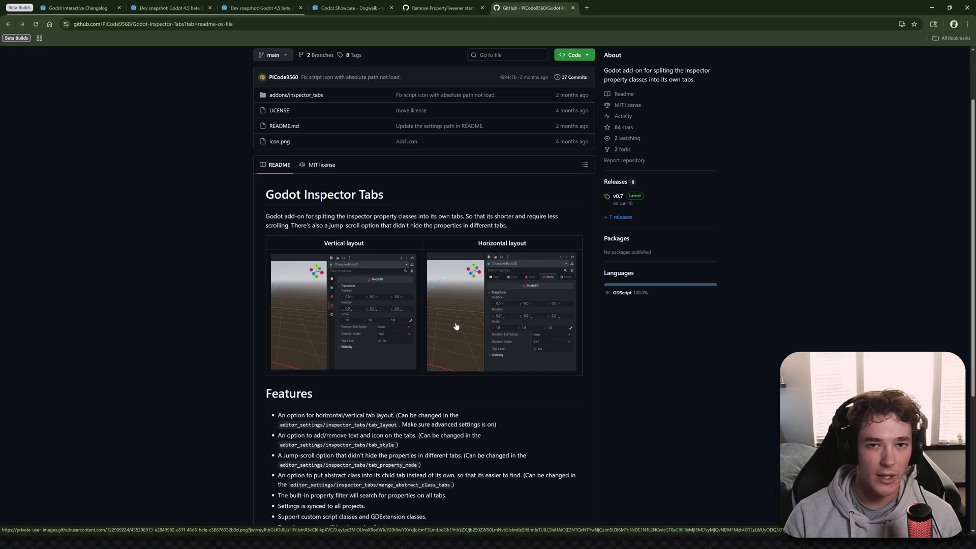
left_click_drag(970, 129, 970, 183)
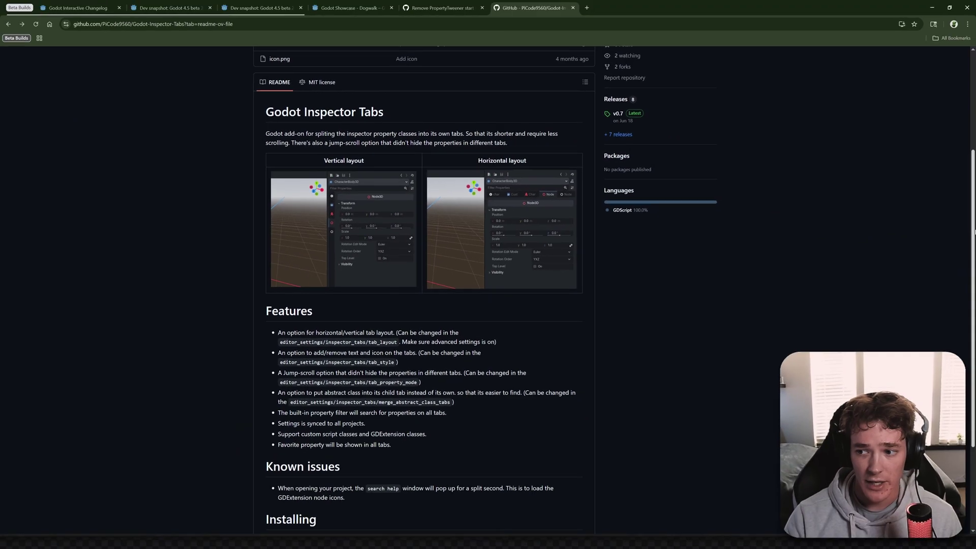
scroll(488, 305, "up", 3)
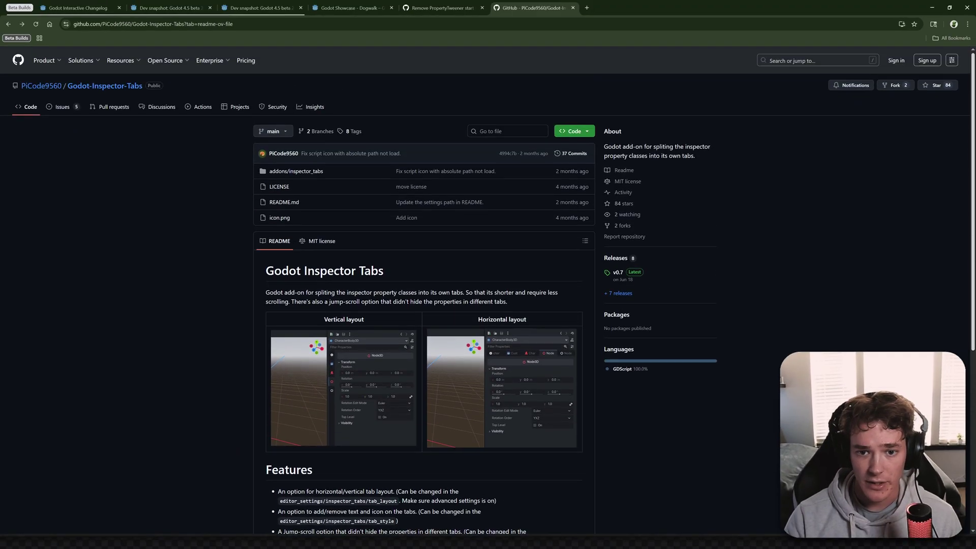
left_click(588, 132)
- Back in Godot, view and dismiss the Inspector Tabs asset details in AssetLib
key("alt+Tab")
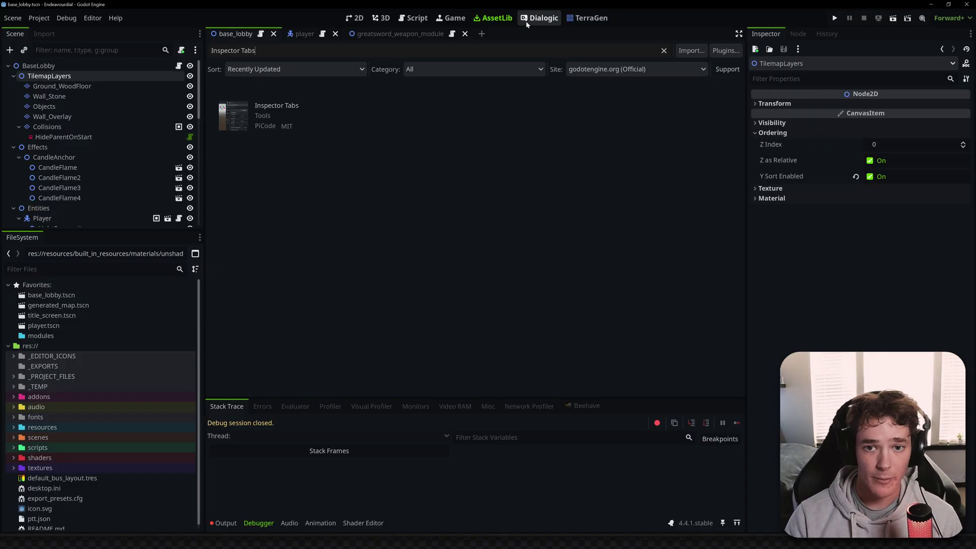
left_click(247, 108)
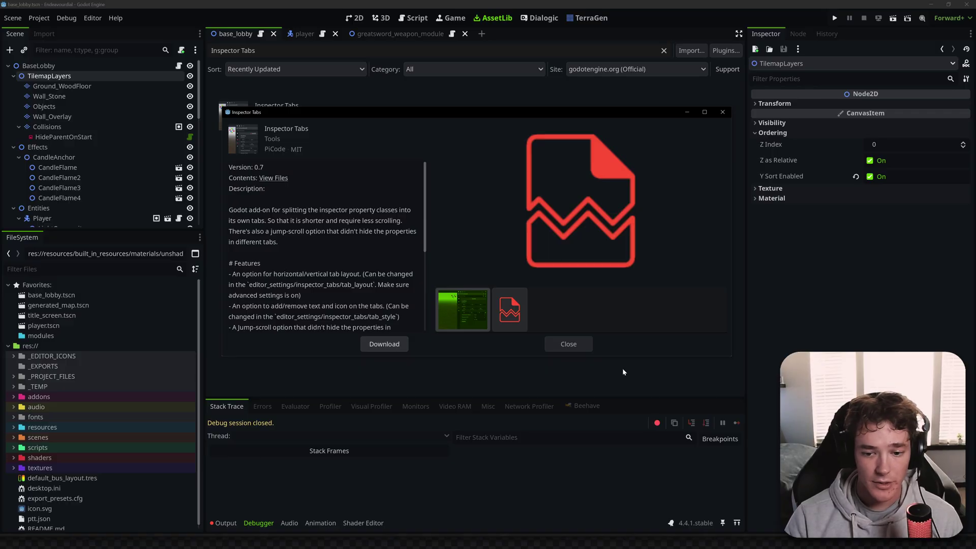
left_click(568, 344)
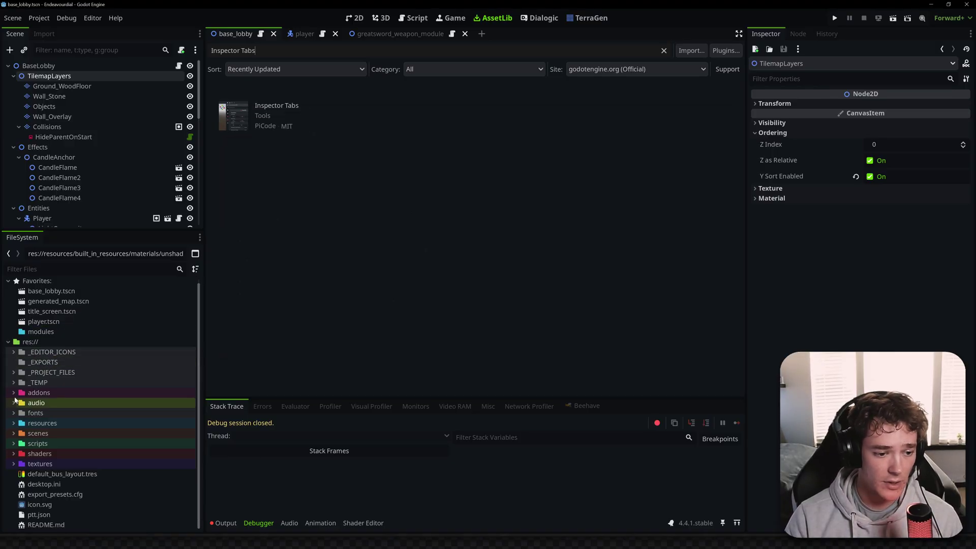
- Confirm the inspector_tabs folder and its files are present under res://addons
double_click(40, 393)
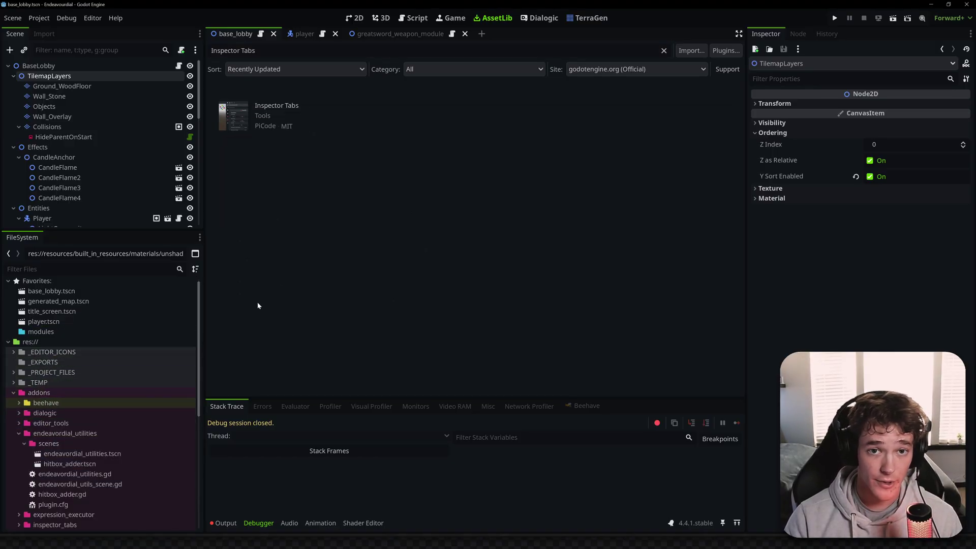
scroll(23, 381, "down", 3)
left_click(18, 370)
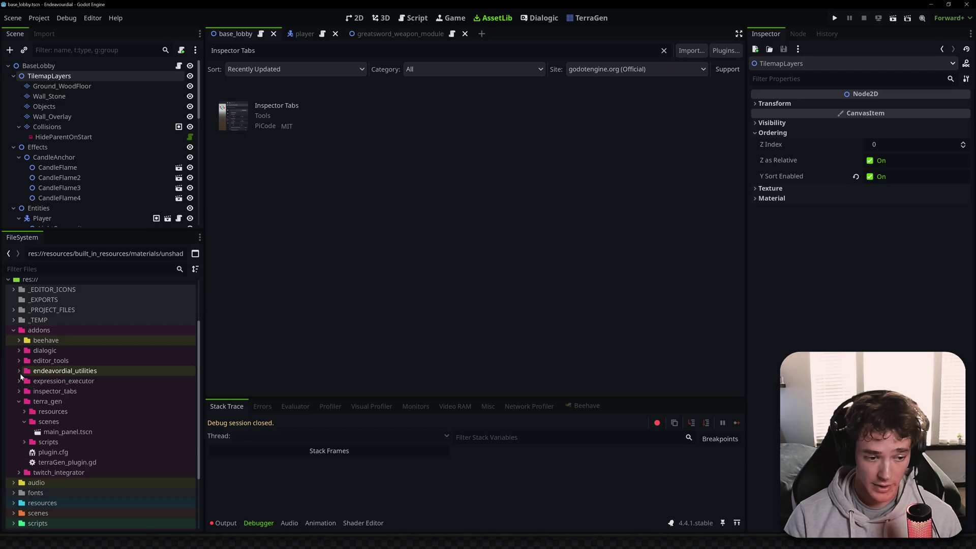
left_click(18, 401)
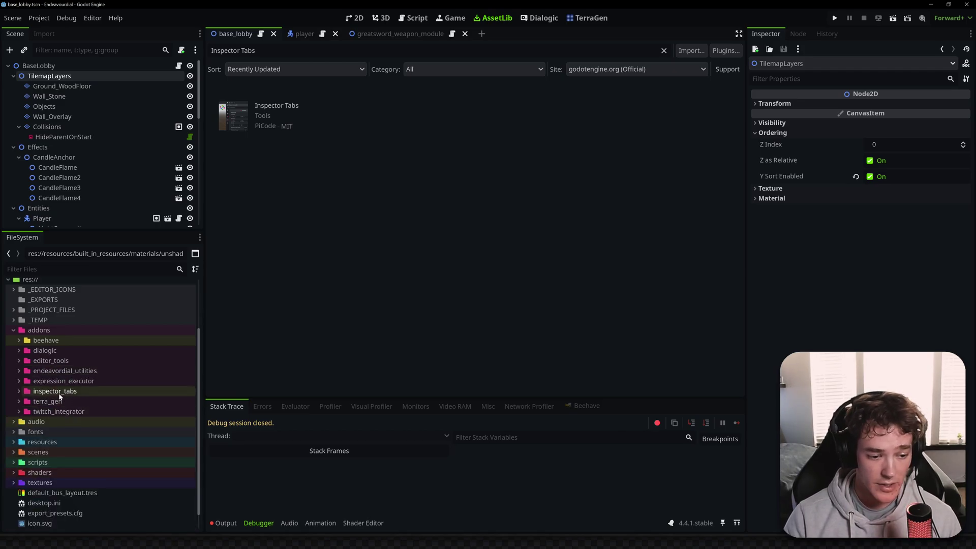
left_click(79, 392)
left_click(17, 393)
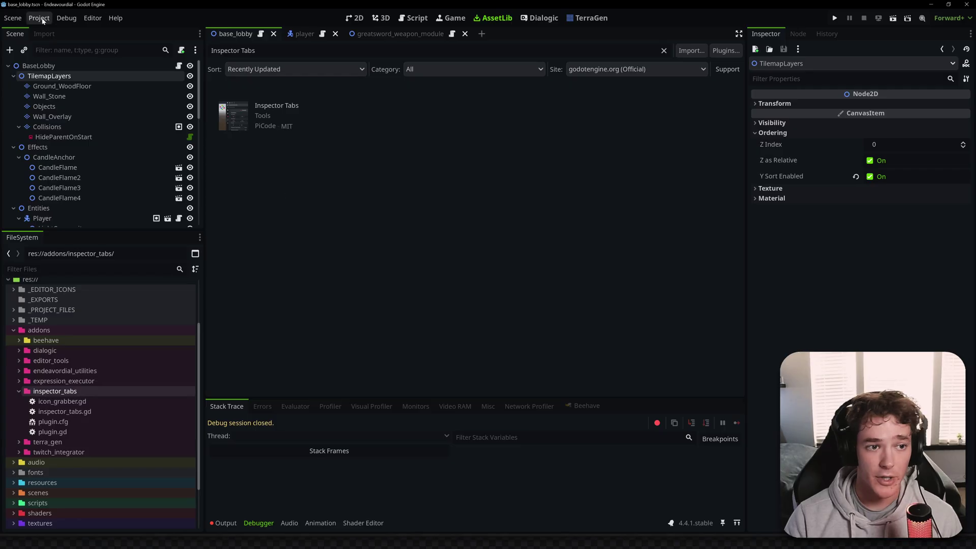
- Enable the Inspector Tabs plugin in Project Settings > Plugins
left_click(38, 18)
left_click(56, 32)
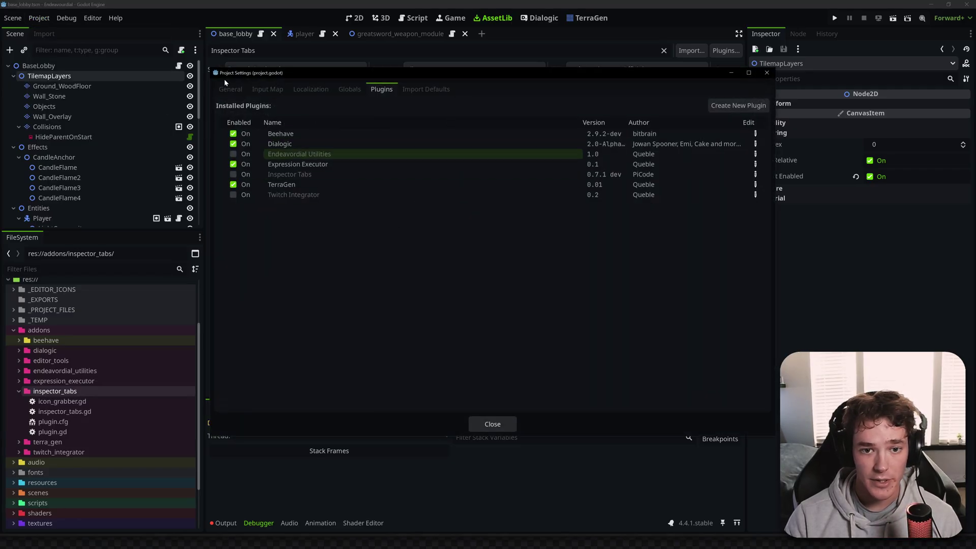
left_click(234, 174)
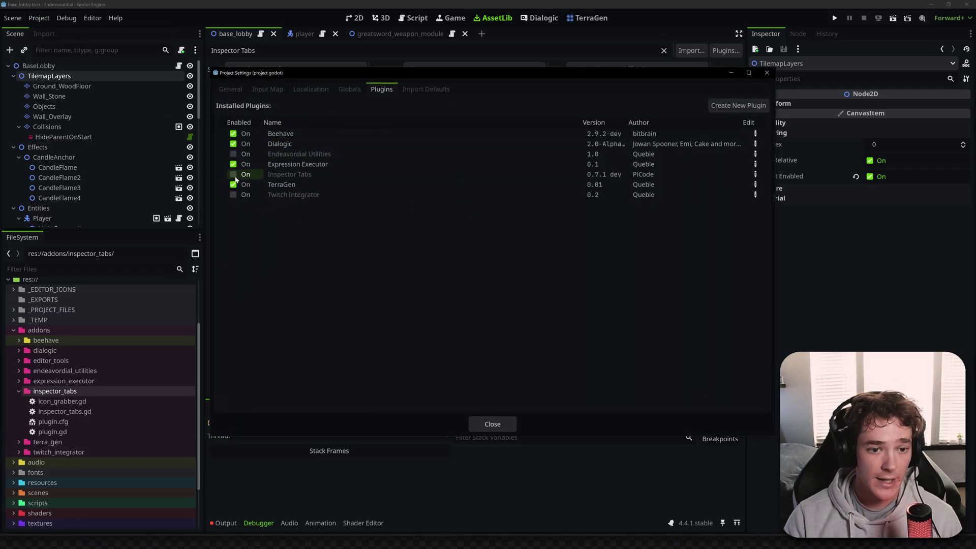
left_click(492, 425)
- Select BaseLobby, expand Process under its Node tab, then view the World and Node2D tabs
left_click(355, 19)
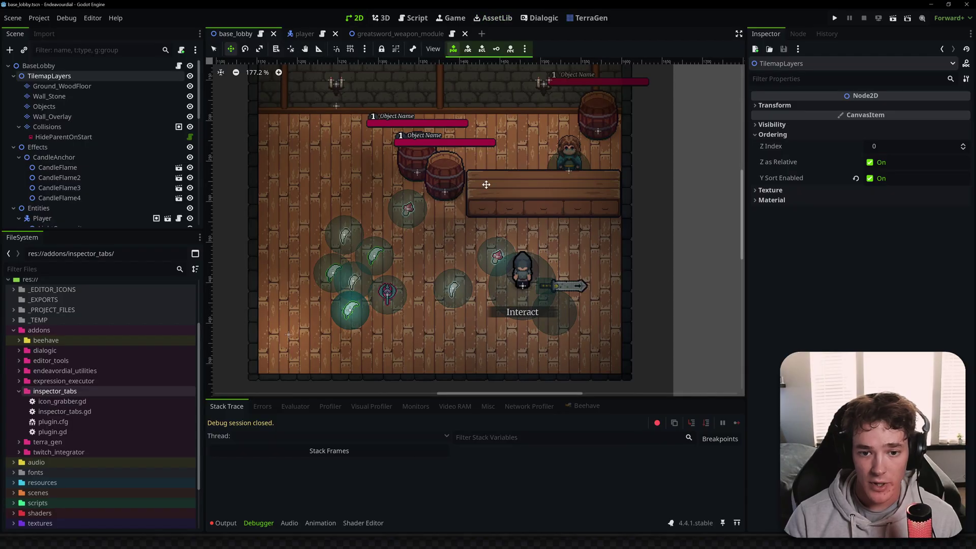
left_click(116, 66)
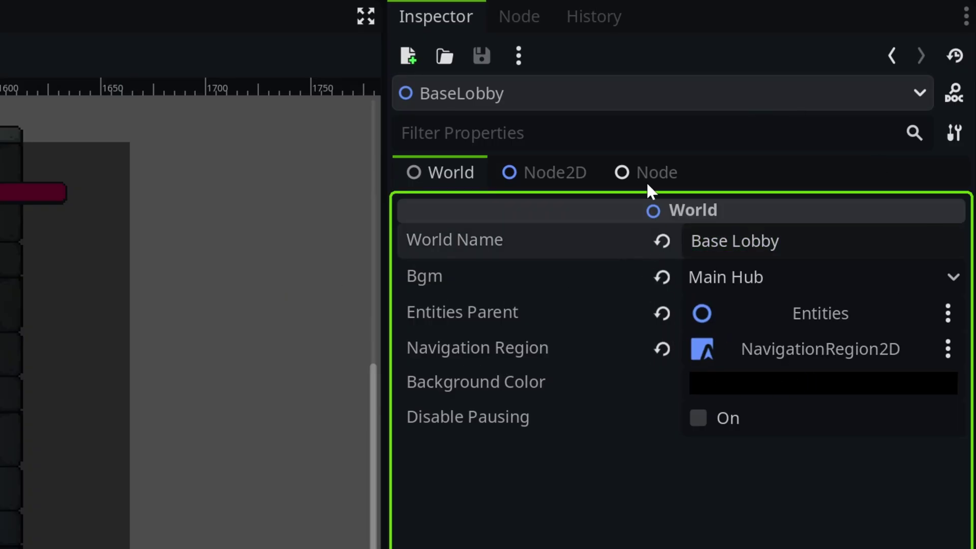
left_click(652, 168)
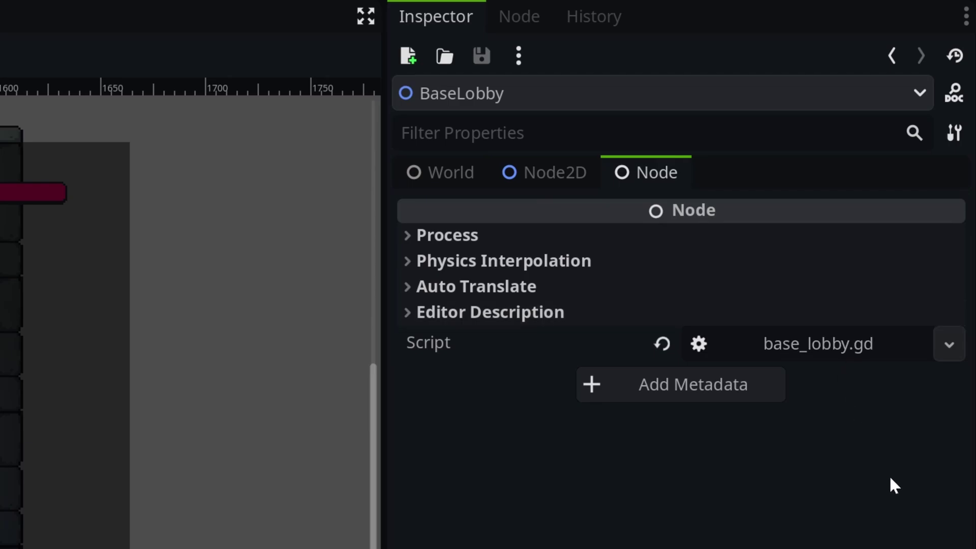
left_click(523, 236)
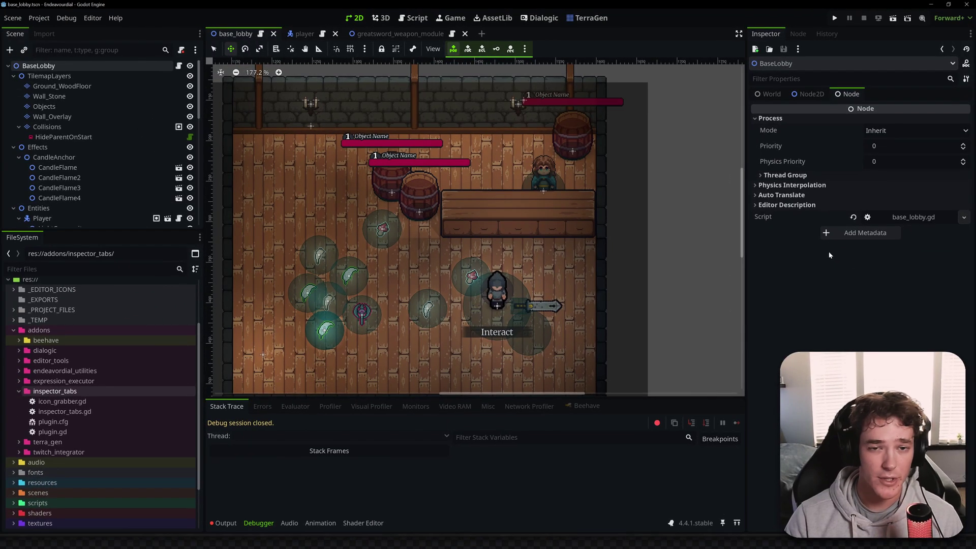
left_click(781, 96)
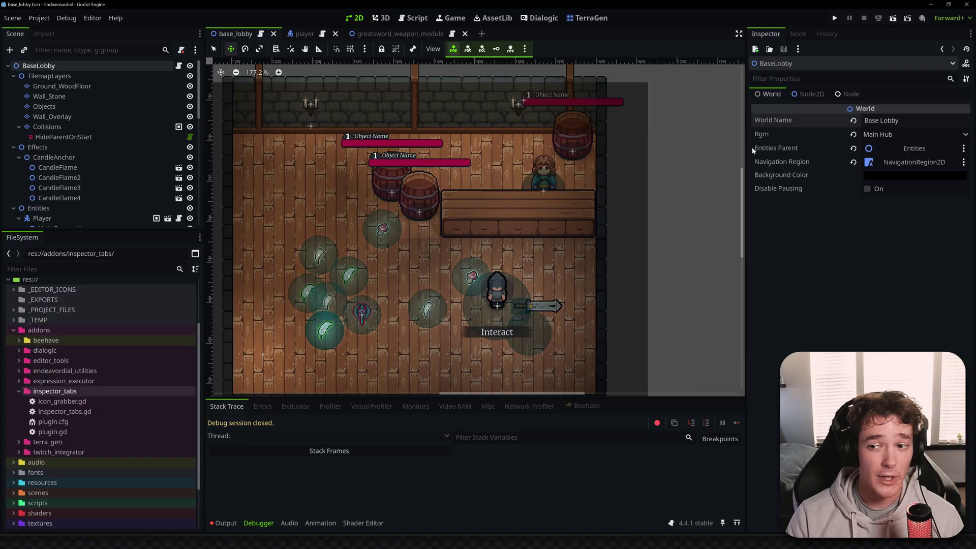
left_click(799, 97)
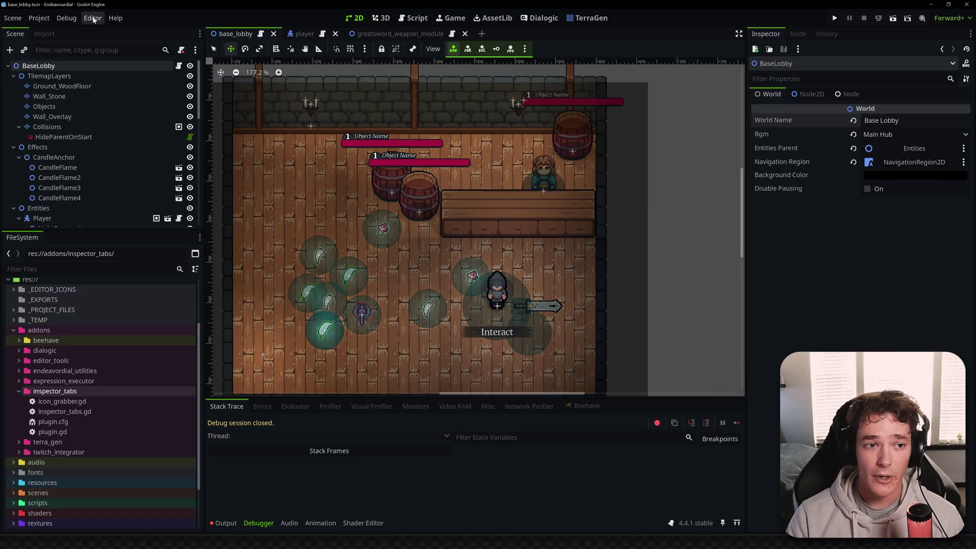
- Set the Inspector Tabs editor settings to Vertical tab layout and Icon Only tab style
left_click(93, 18)
left_click(110, 32)
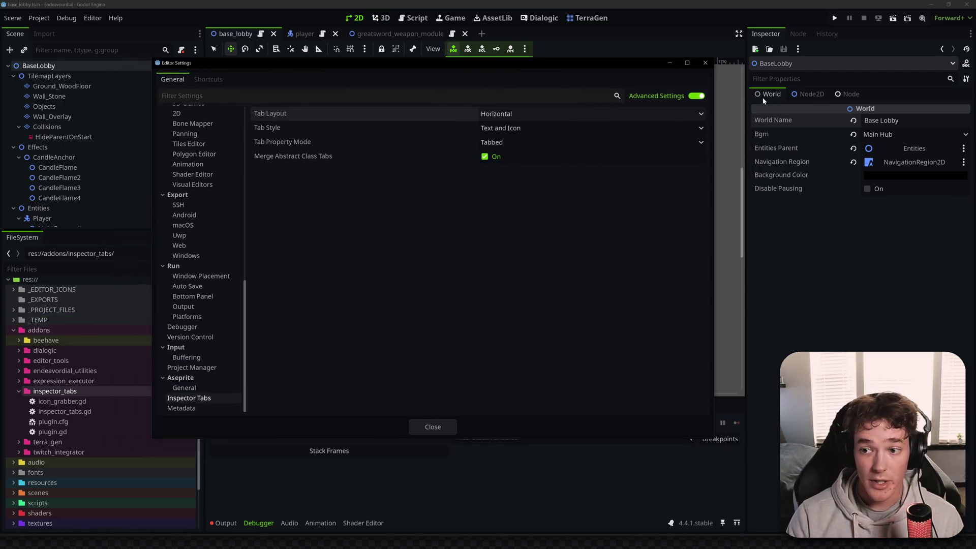
left_click(530, 115)
left_click(509, 138)
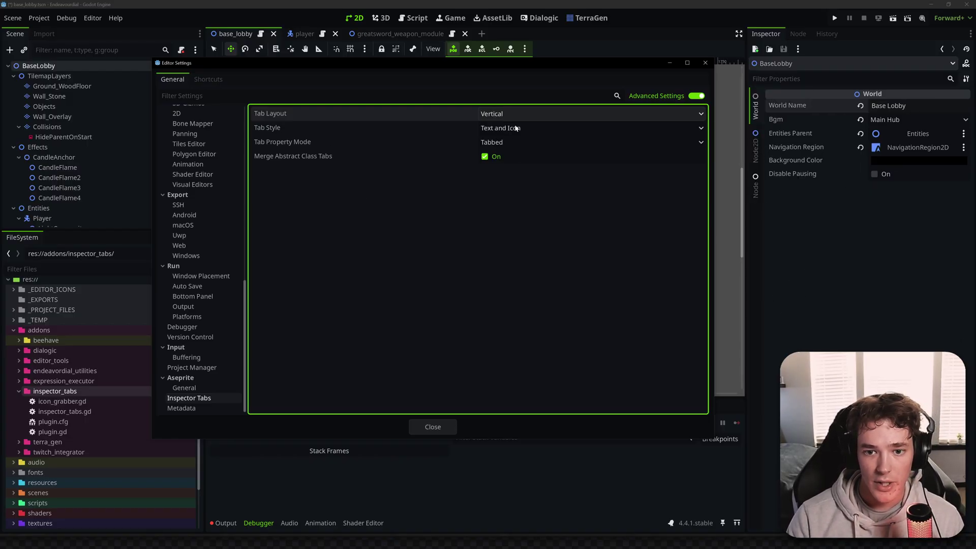
left_click(516, 128)
left_click(488, 150)
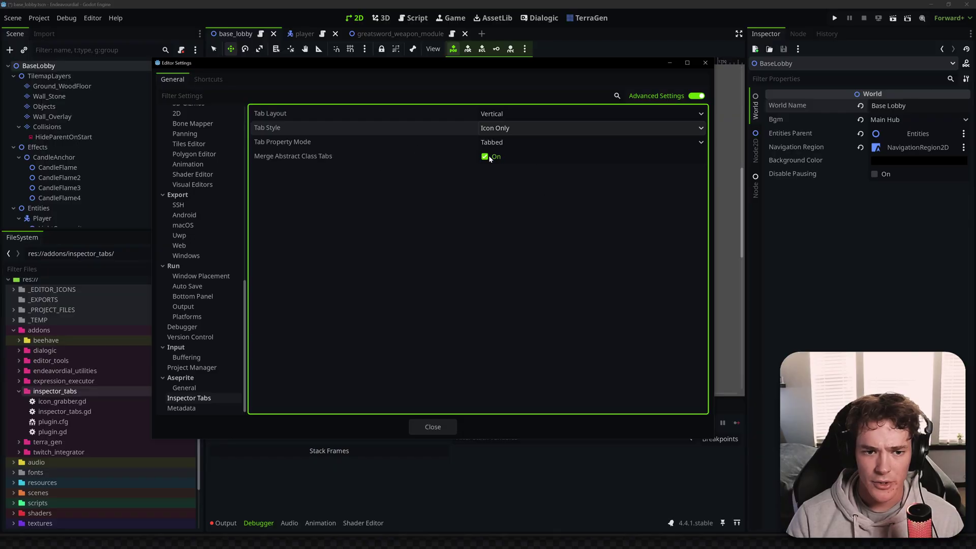
left_click(433, 428)
- Select BaseLobby and browse its Node and World properties through the vertical tab icons
left_click(76, 76)
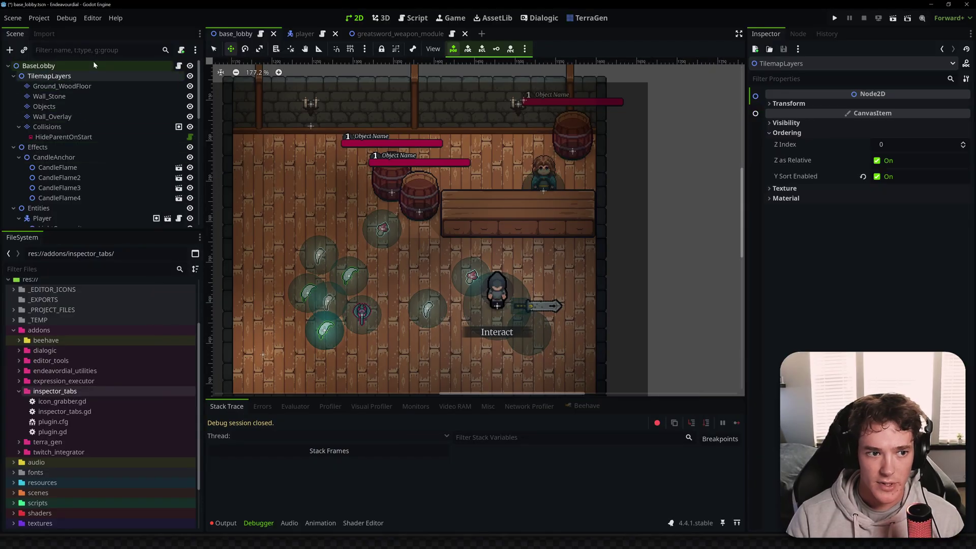
left_click(94, 65)
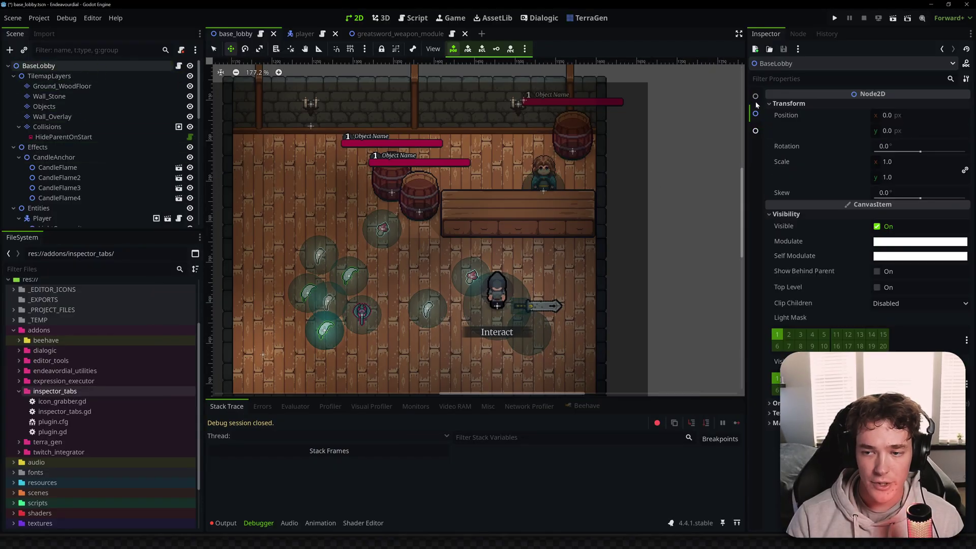
left_click(755, 130)
left_click(755, 97)
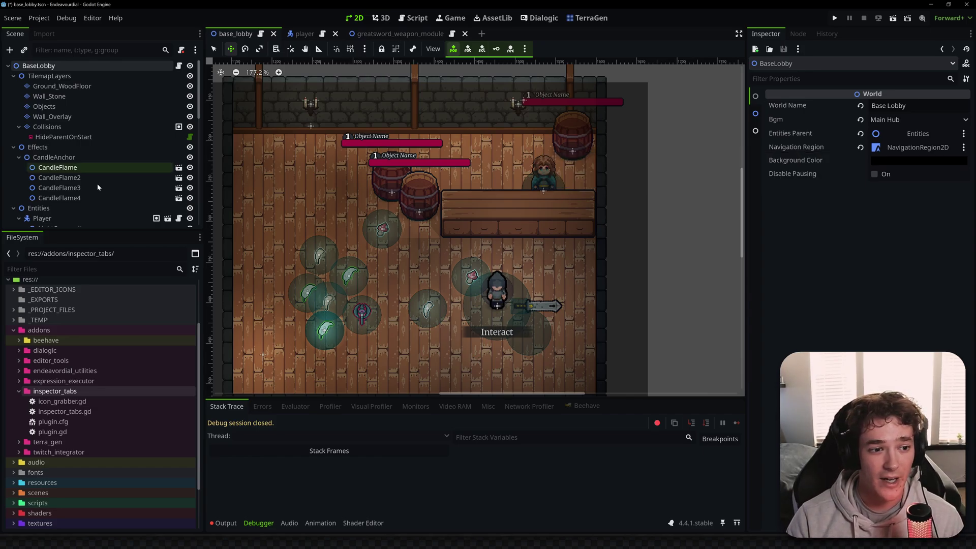
scroll(106, 201, "down", 2)
scroll(106, 202, "down", 1)
- Switch to the player scene and inspect the Run state node's properties
left_click(305, 34)
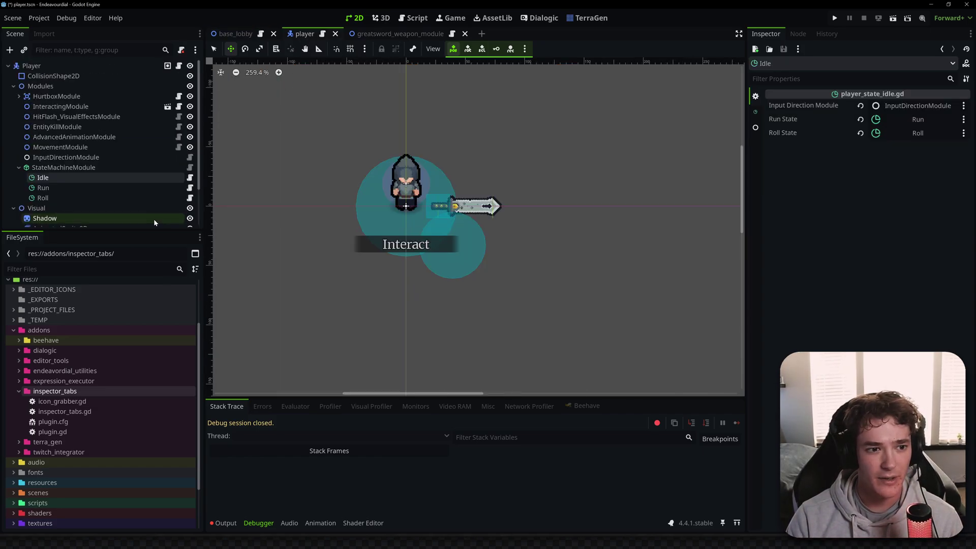
scroll(147, 168, "down", 2)
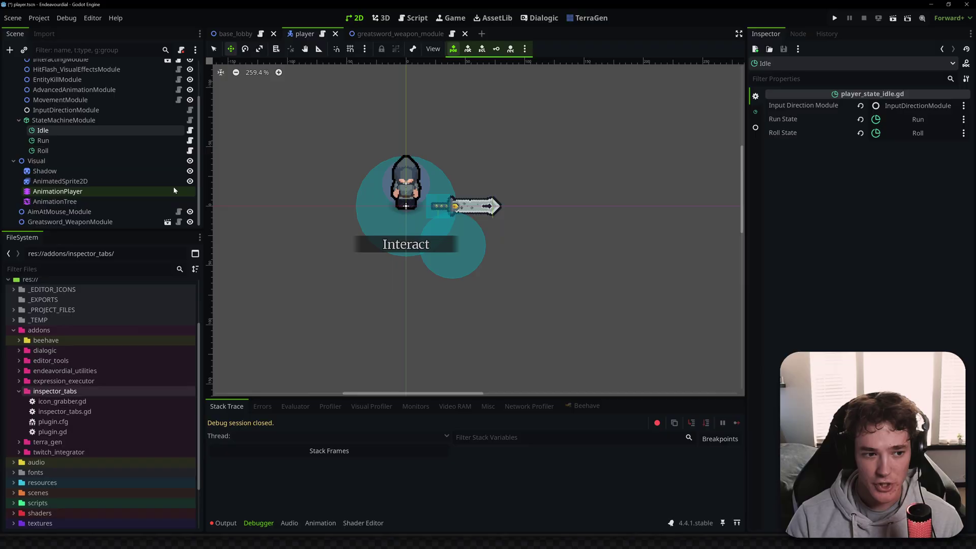
left_click(76, 141)
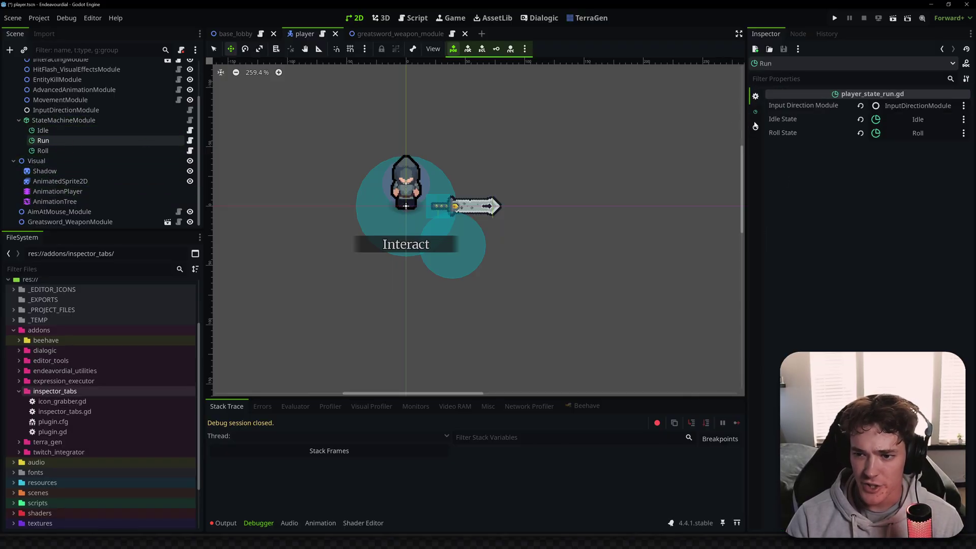
mouse_move(756, 113)
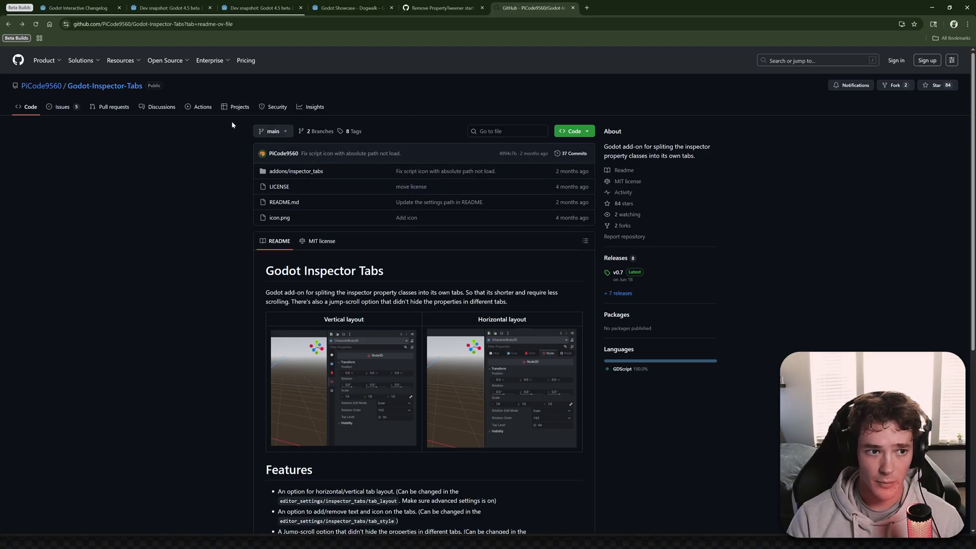
- Open the author's commit history from the latest commit row
left_click(280, 153)
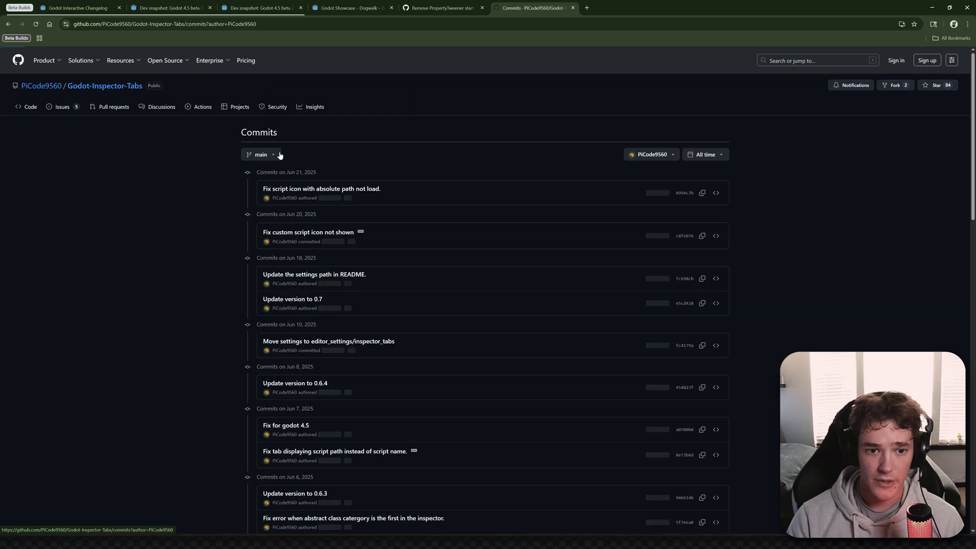